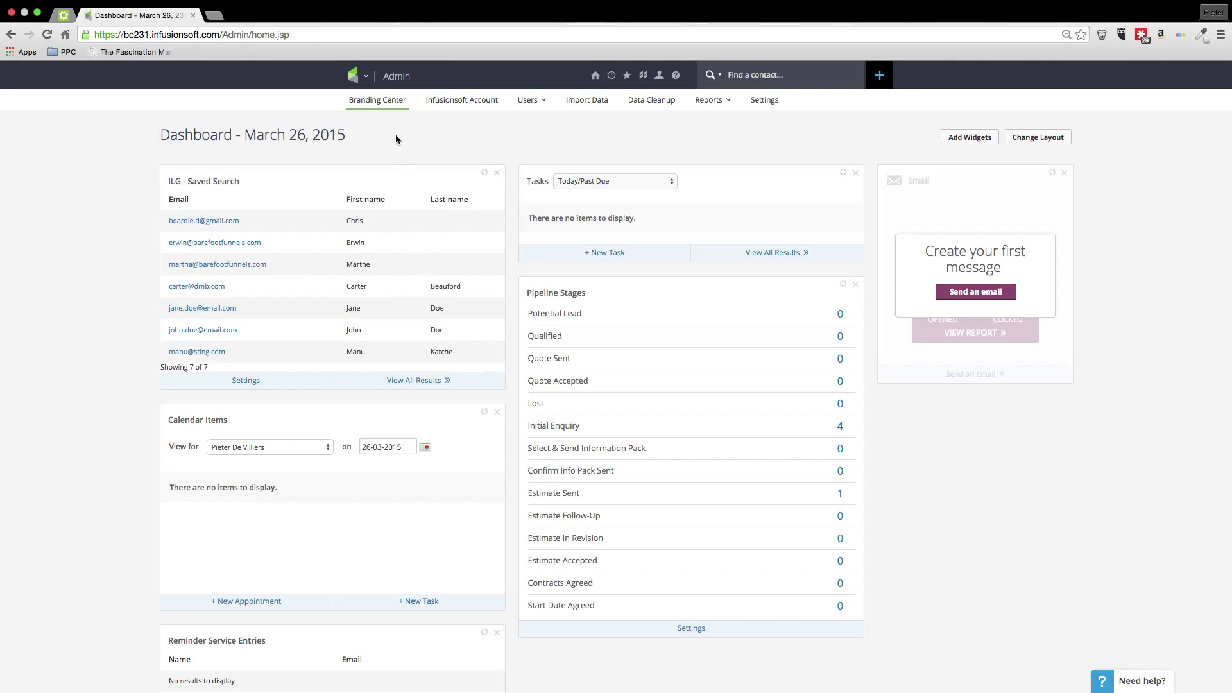
- Go to Admin > Branding Center and open the Campaign Email default template in the Email Builder
click(367, 76)
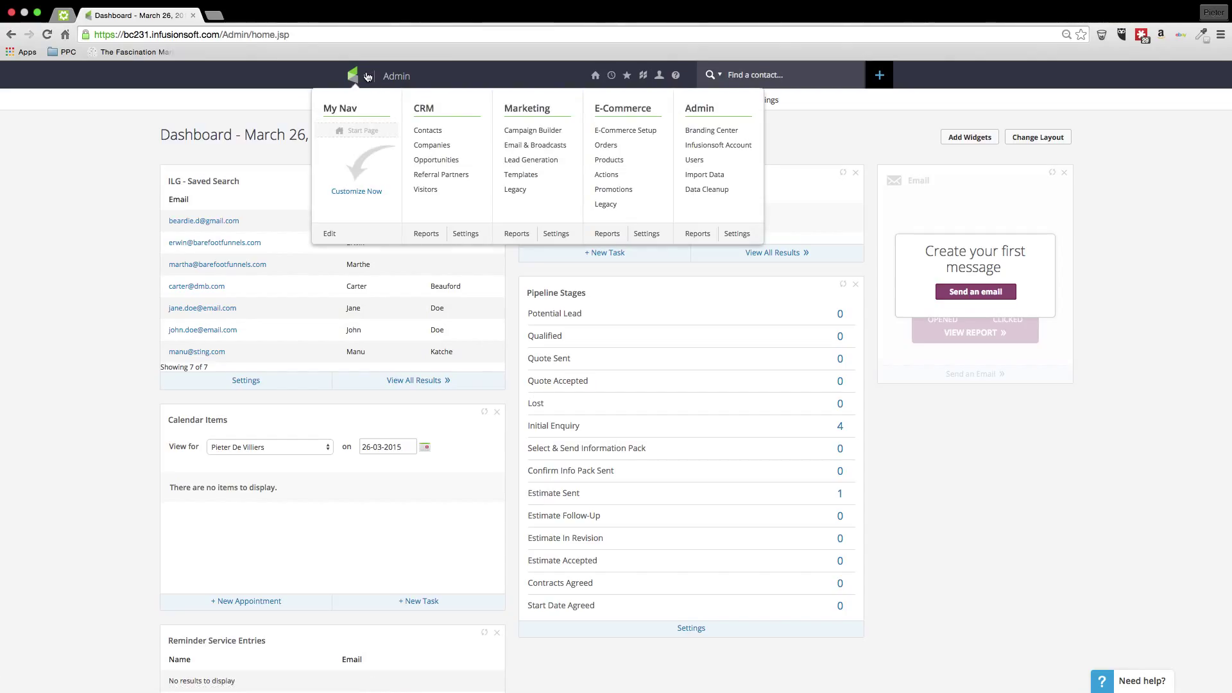
click(711, 130)
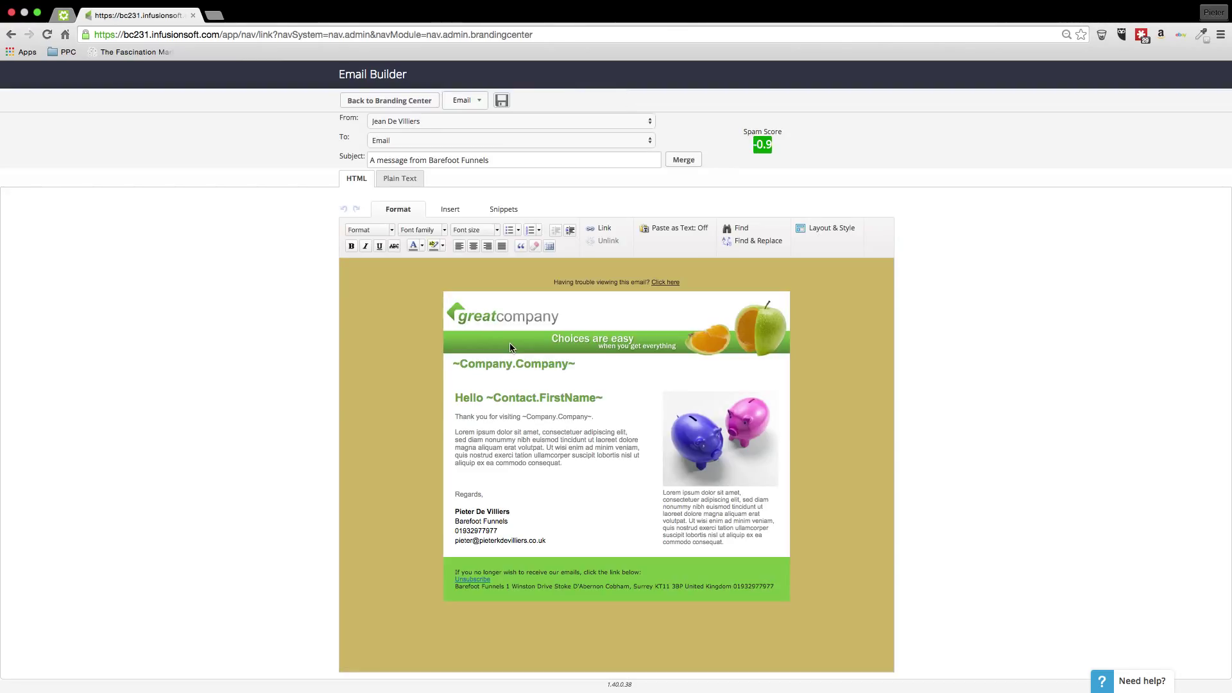
click(500, 210)
click(453, 210)
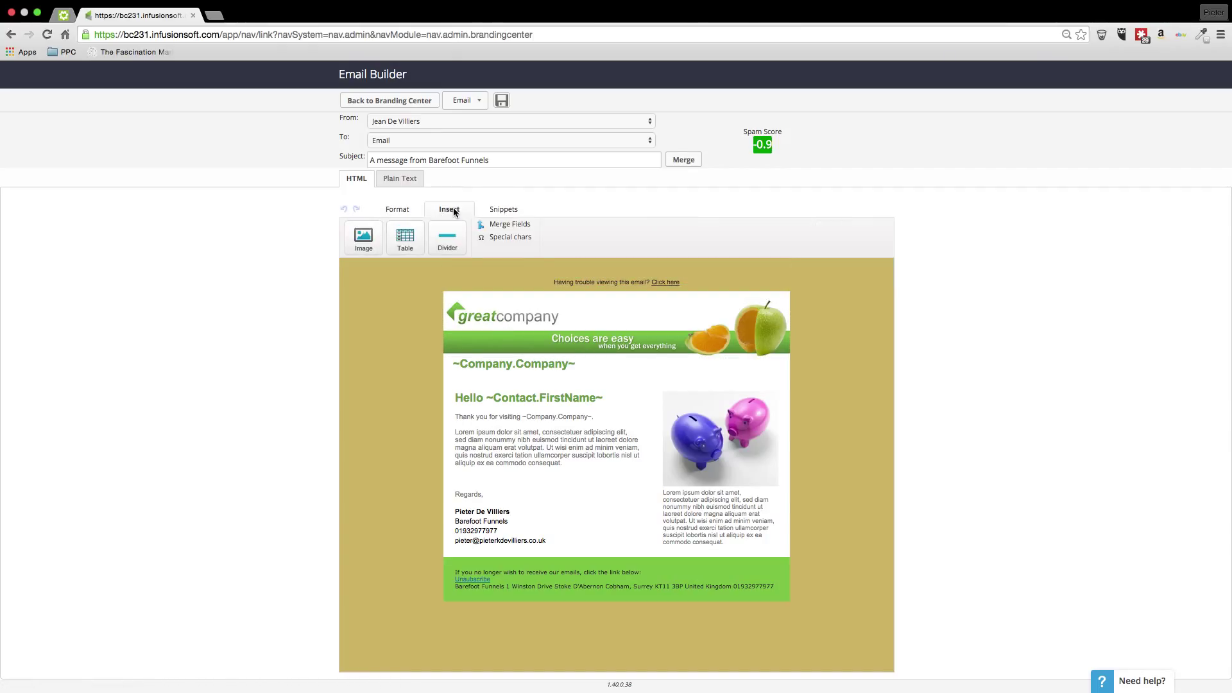
click(398, 209)
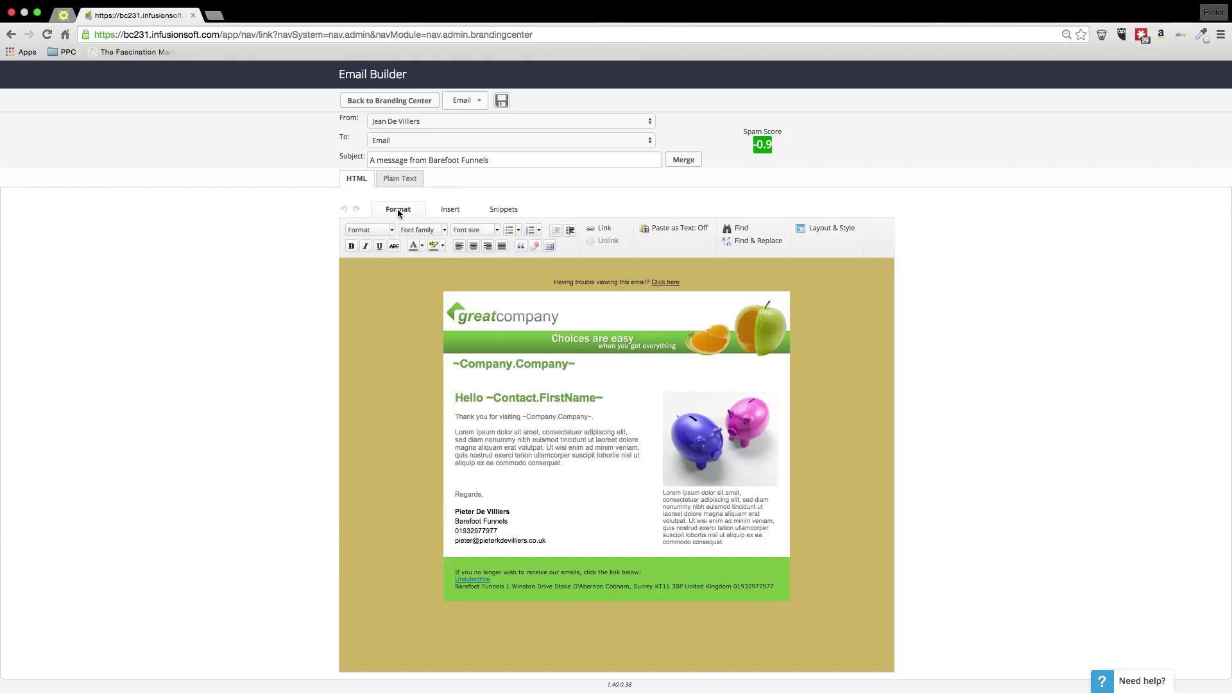
- Edit My Style and set its email background colour to pure white (FFFFFF)
click(829, 229)
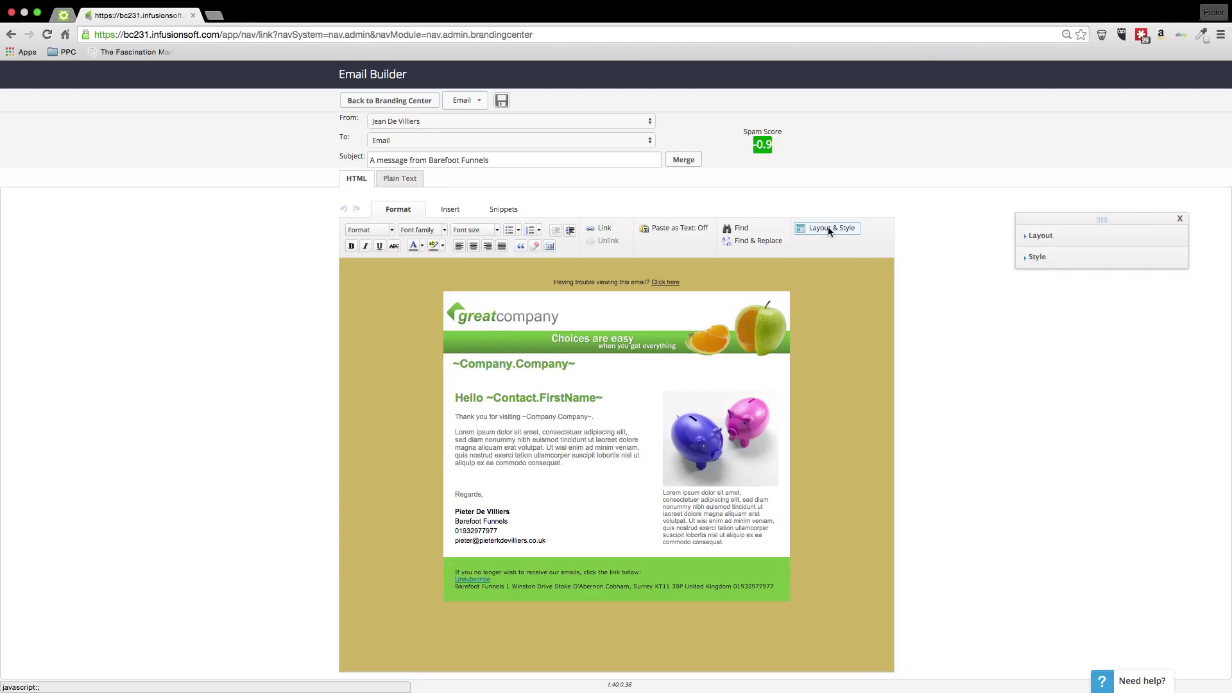
click(1038, 258)
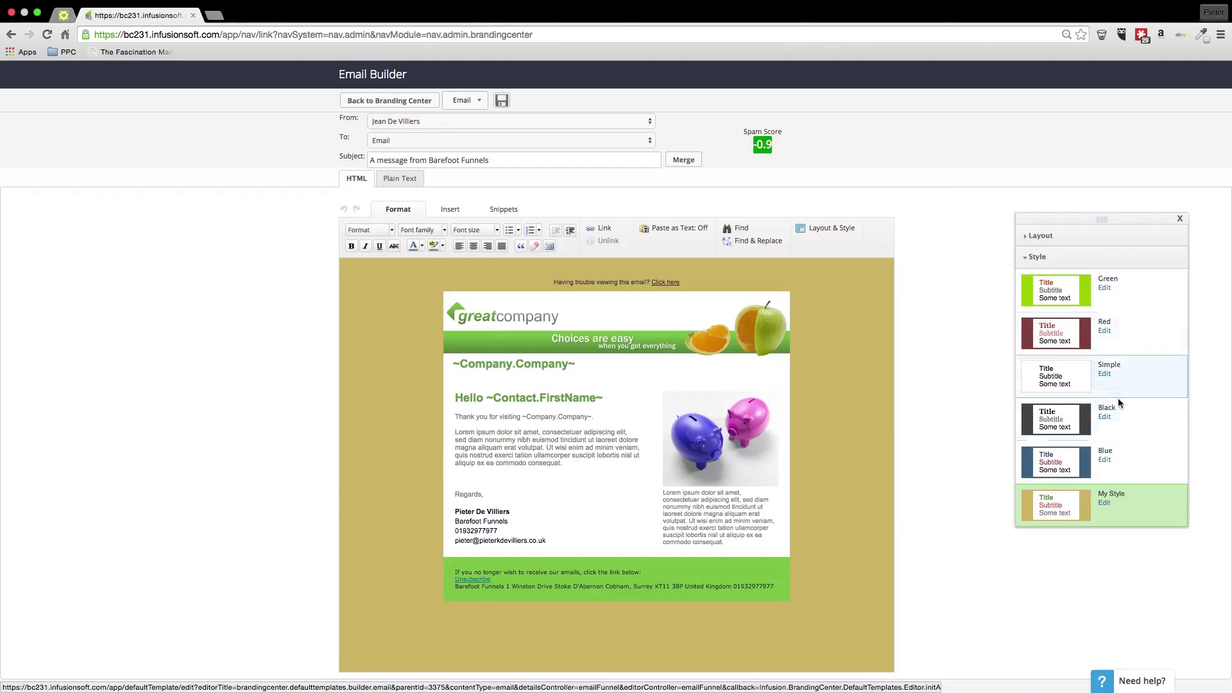
click(1106, 504)
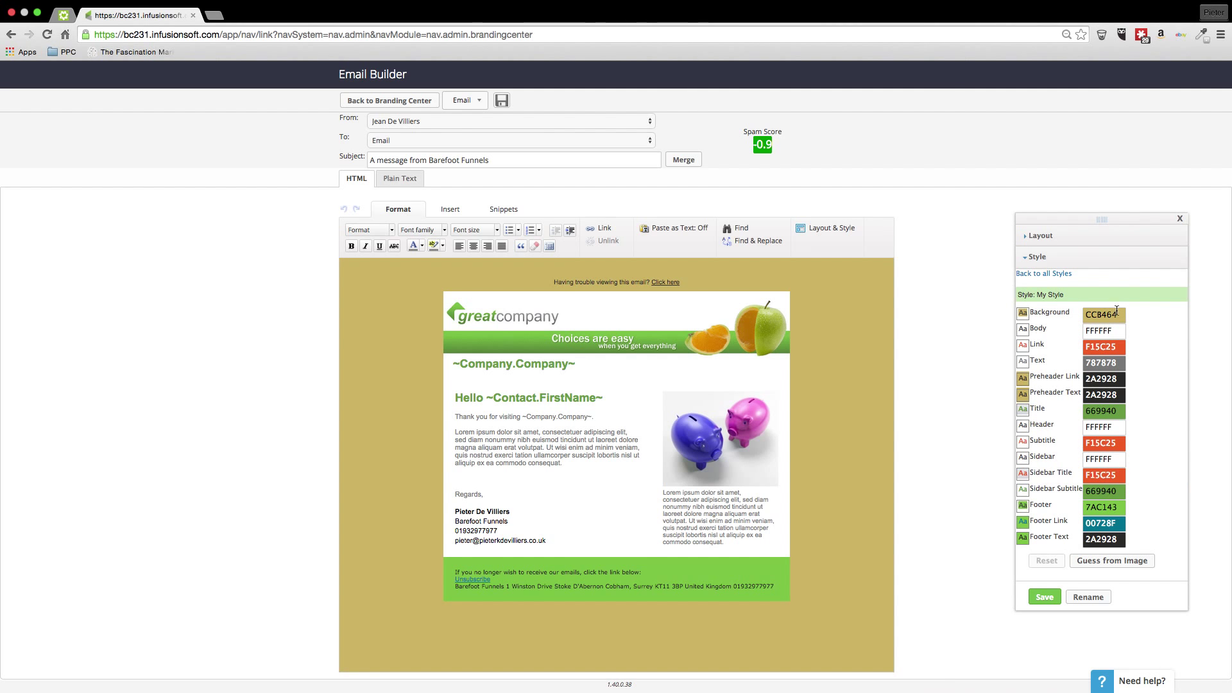
click(1116, 311)
click(1109, 379)
mouse_move(1109, 379)
mouse_down()
mouse_move(1045, 393)
mouse_move(1060, 385)
mouse_up()
mouse_move(1191, 324)
mouse_down()
mouse_move(1193, 344)
mouse_move(1193, 327)
mouse_up()
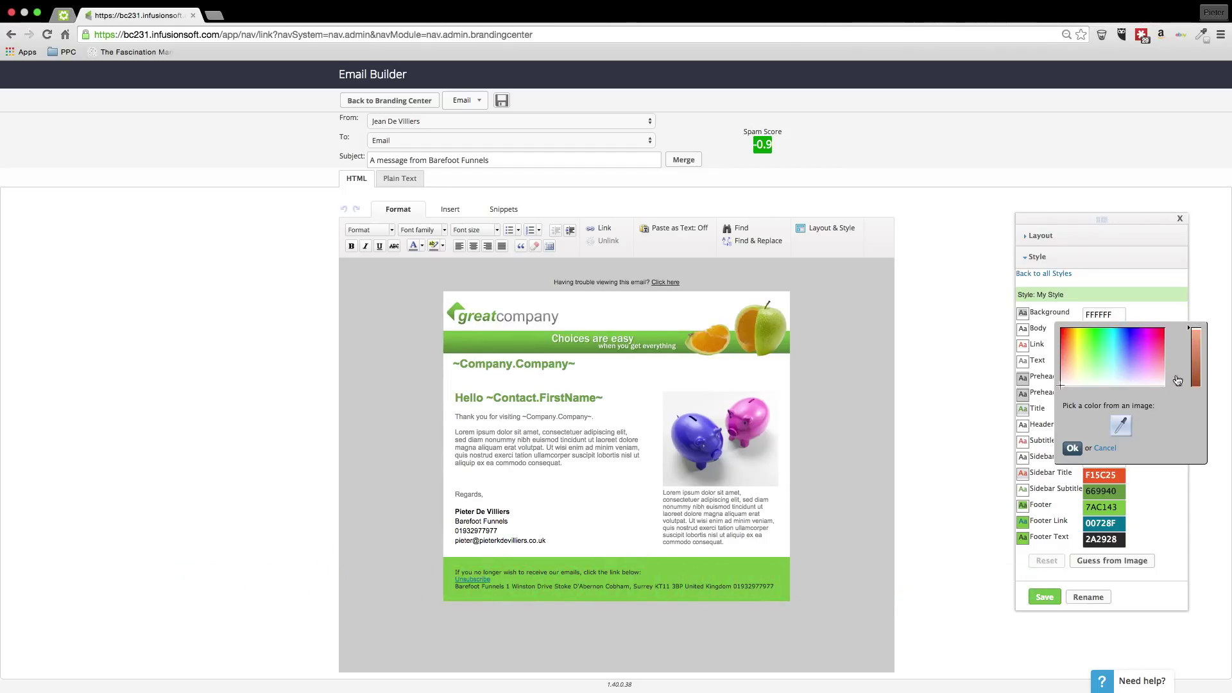
click(1069, 448)
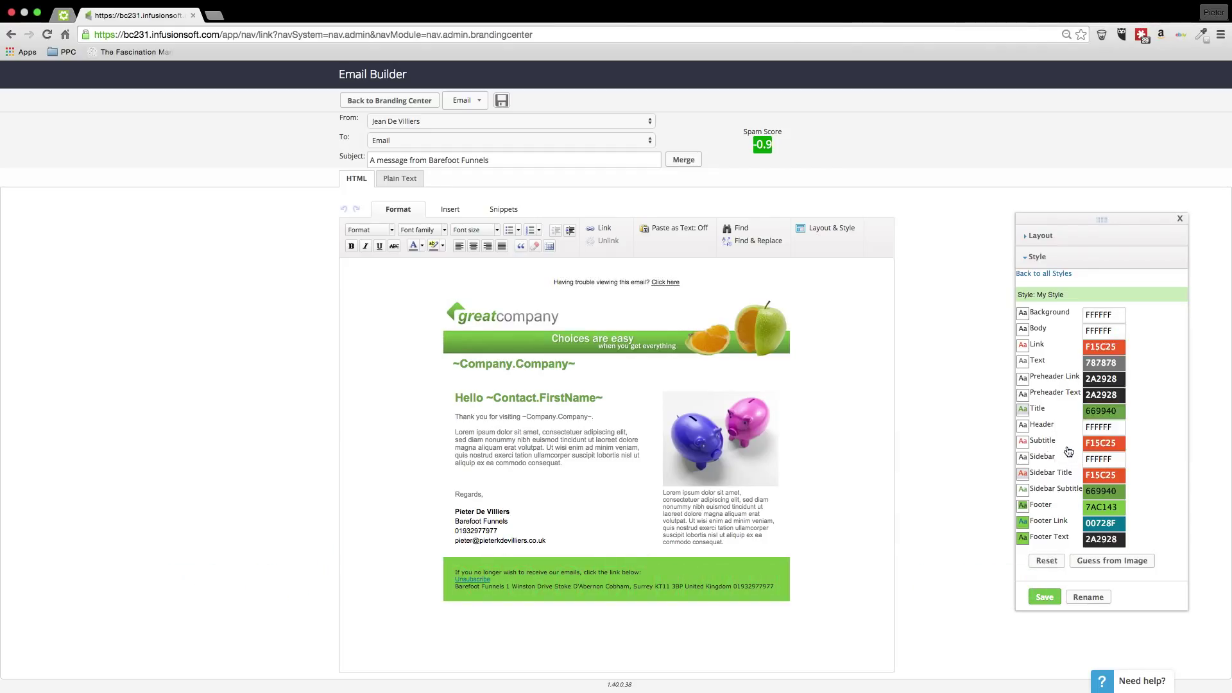
- Set the My Style footer colour to white (fff) and save the style
click(1098, 507)
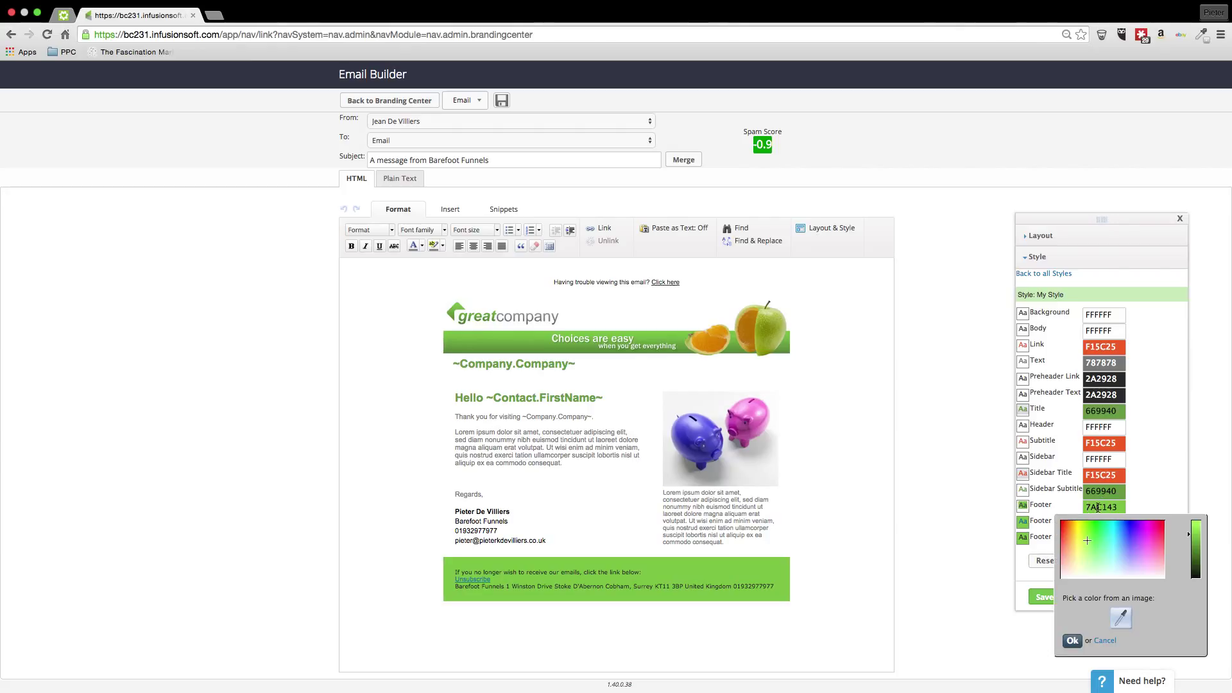
click(1067, 575)
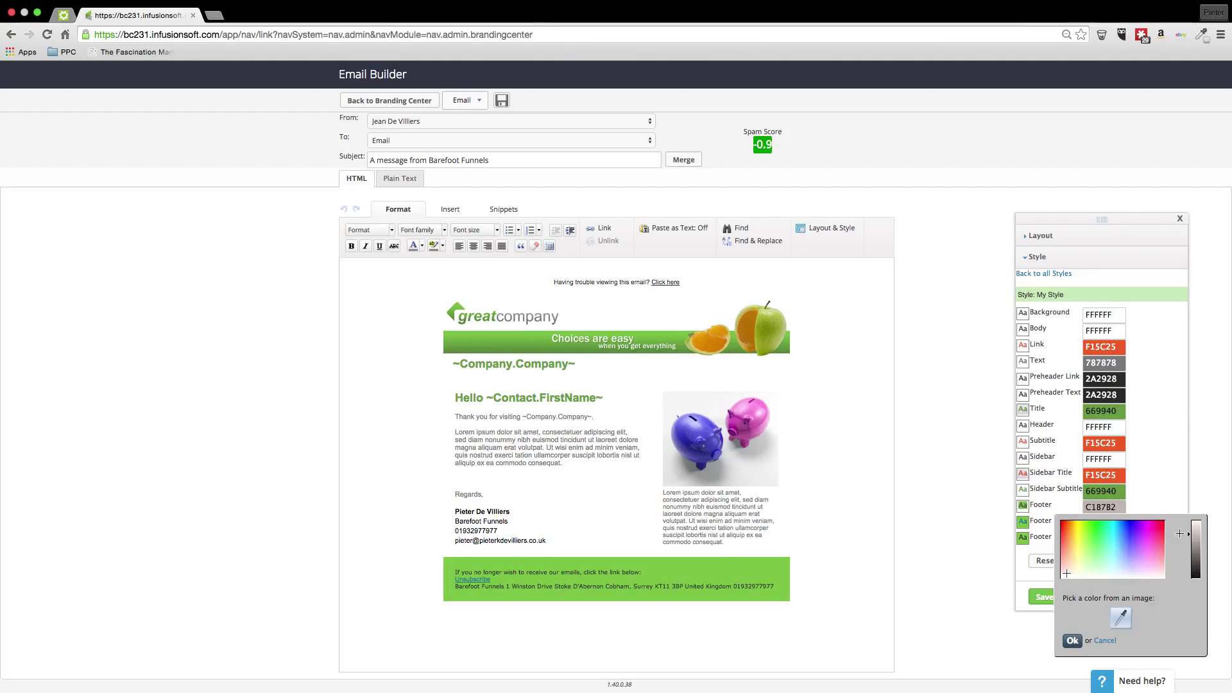
click(1063, 521)
click(1116, 507)
click(1116, 507)
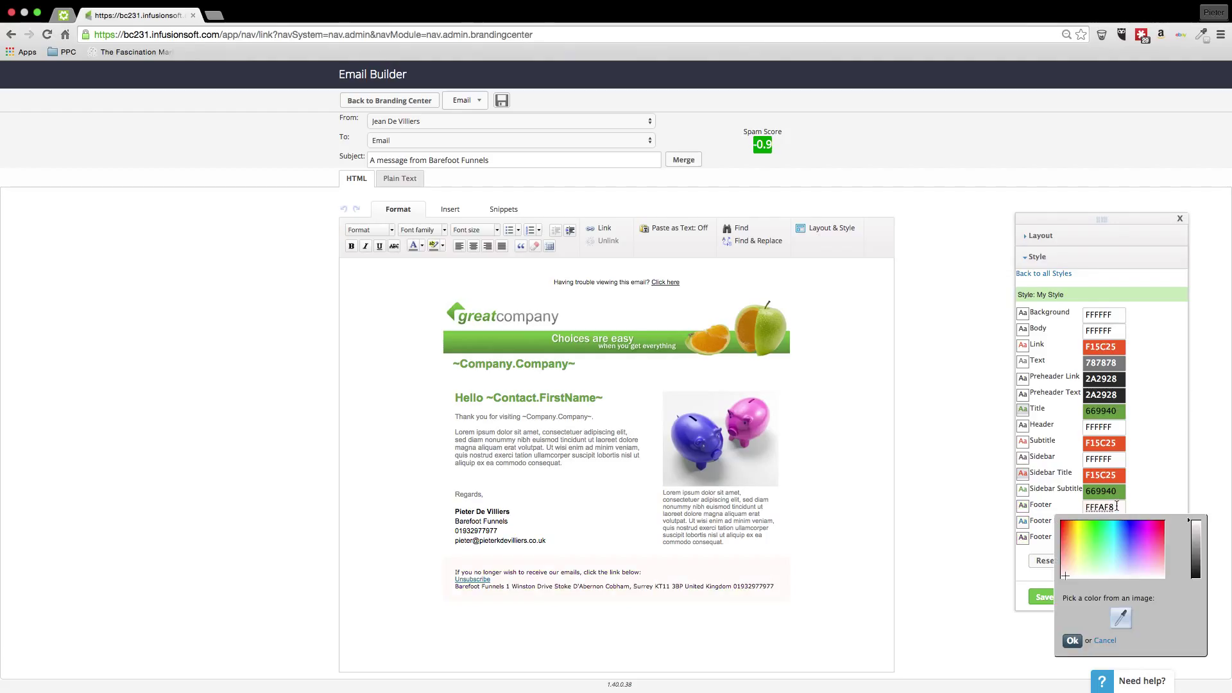
key(BackSpace)
key(BackSpace)
key(BackSpace)
text(fff)
key(Return)
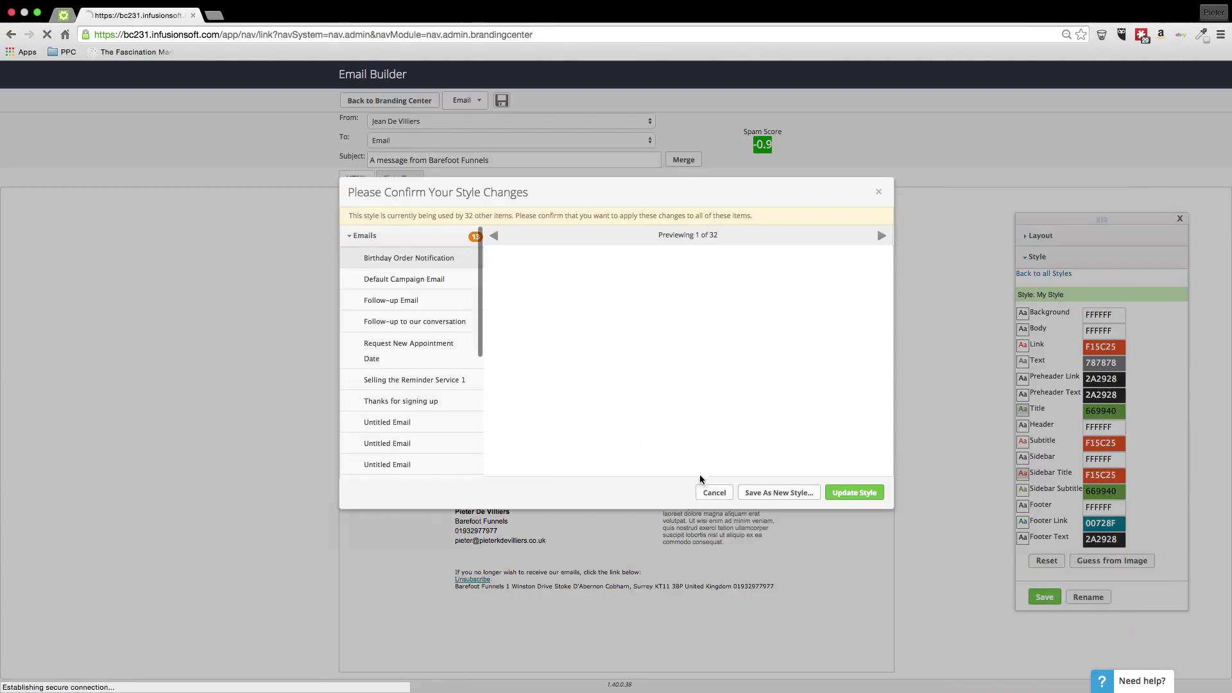
click(710, 492)
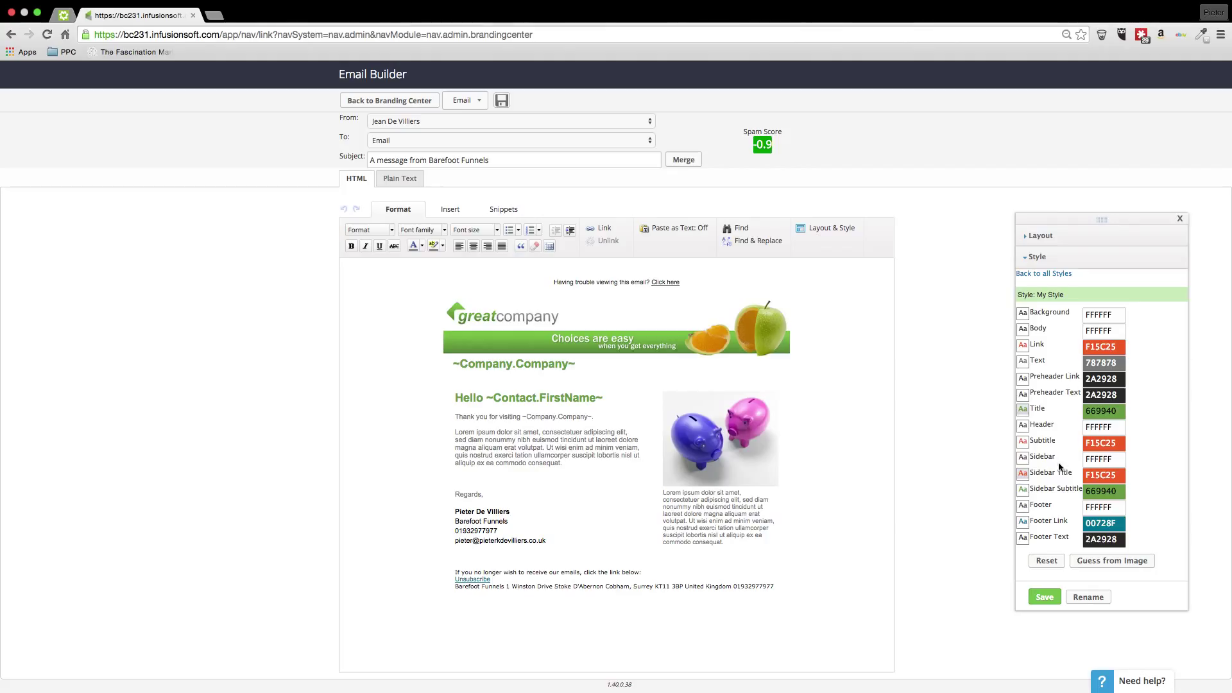
- Collapse Style, delete and restore the Hello heading, then open the header banner's image options
click(1036, 258)
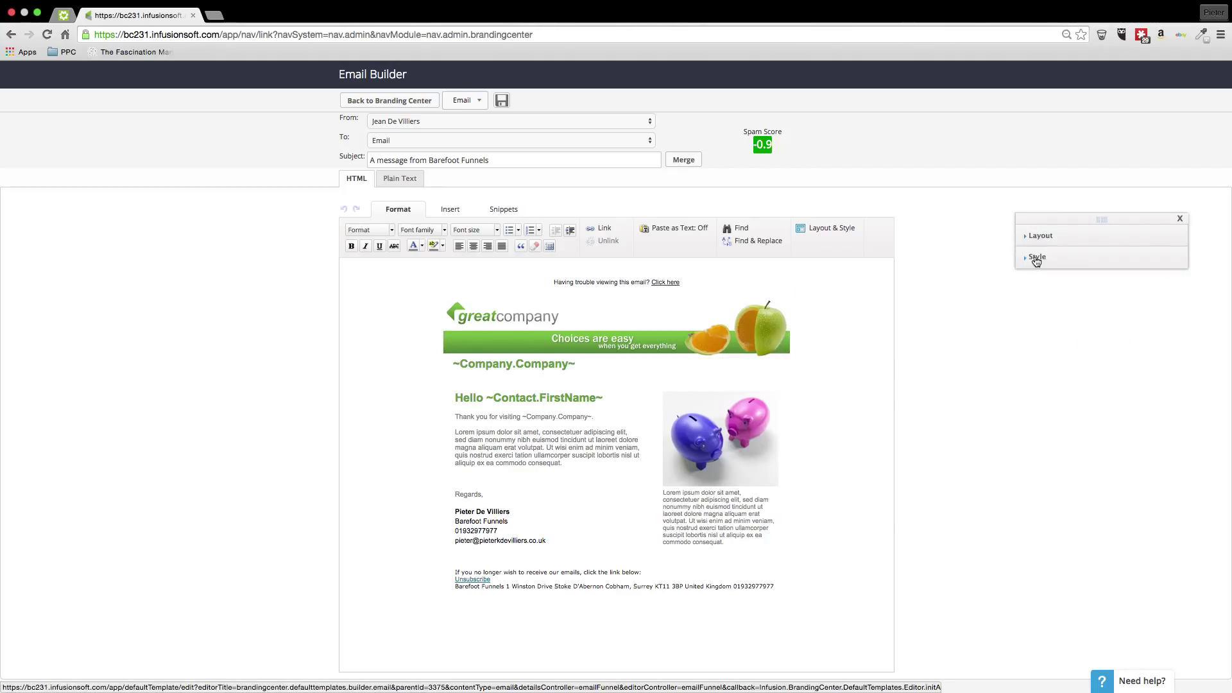
mouse_move(770, 313)
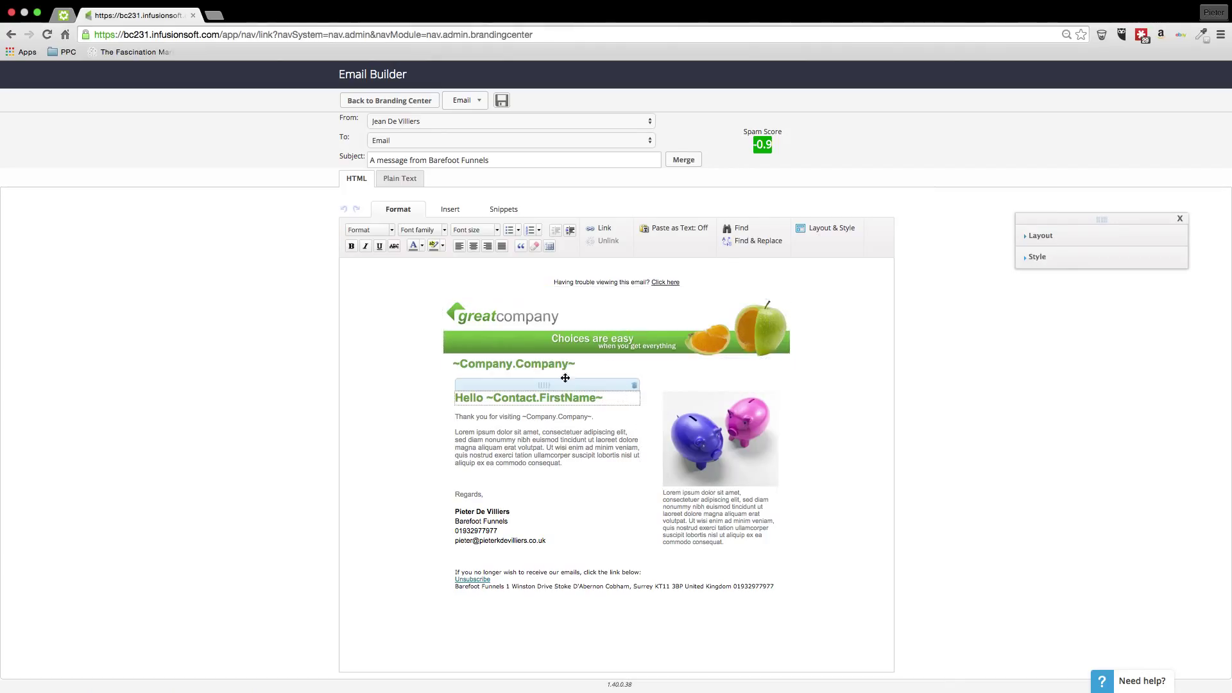
mouse_move(545, 398)
key(Delete)
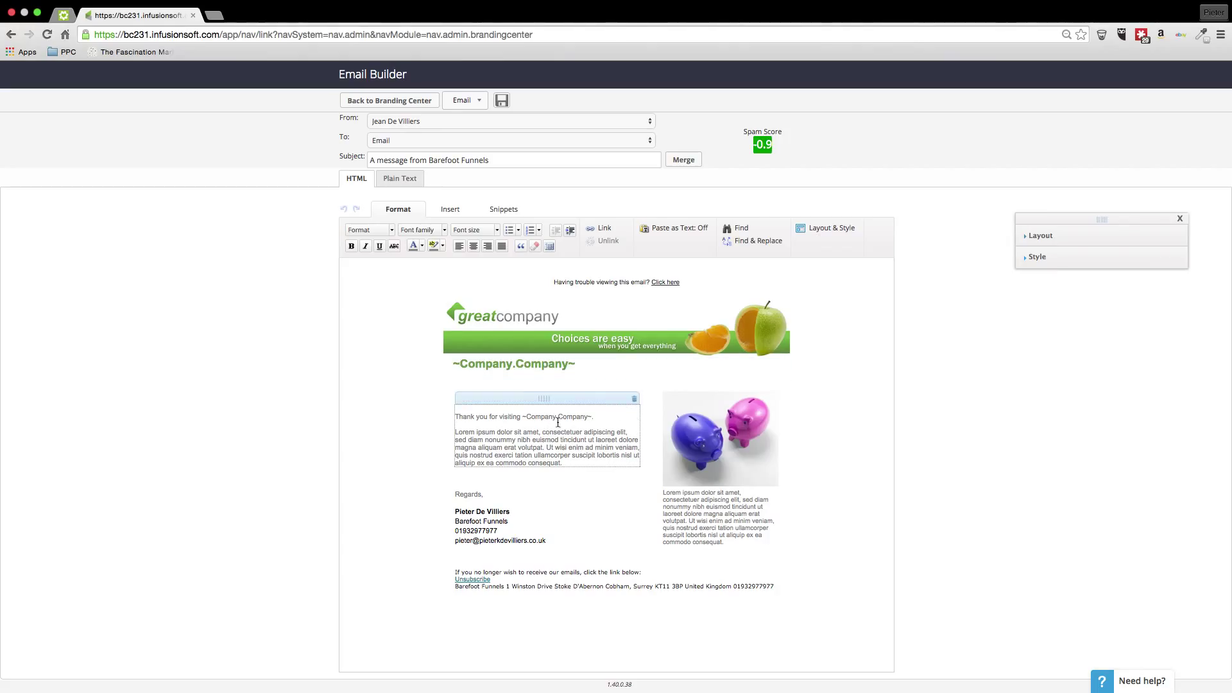
key(super+z)
click(618, 335)
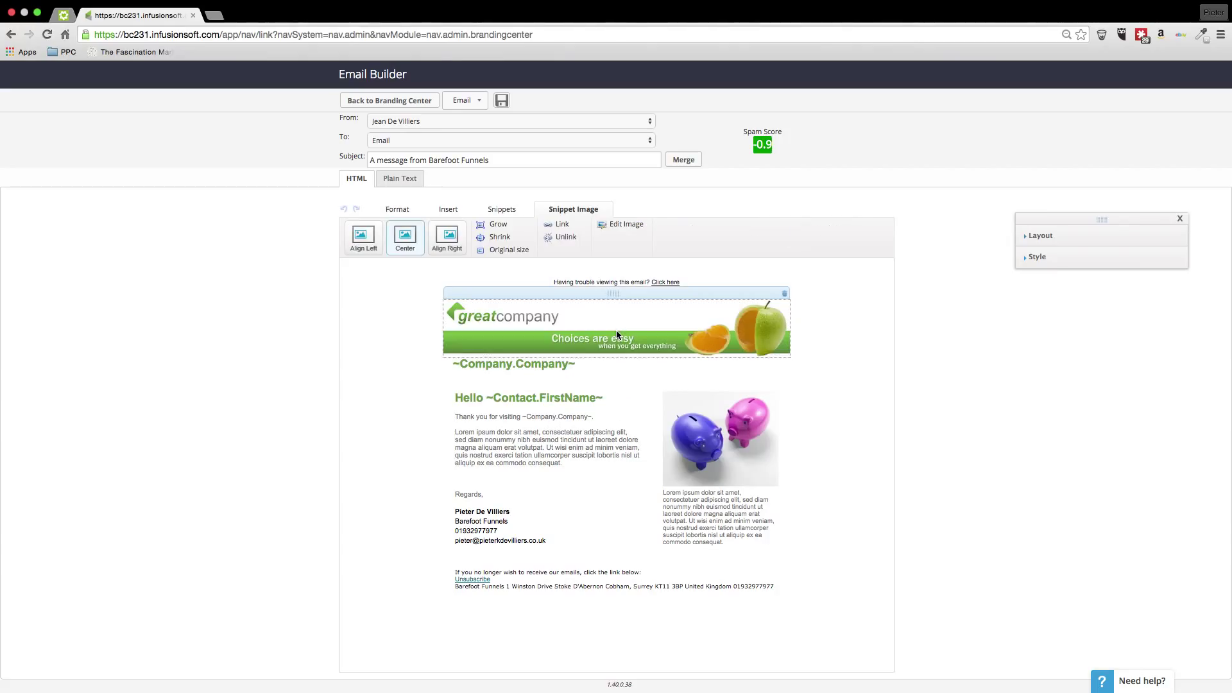
double_click(616, 330)
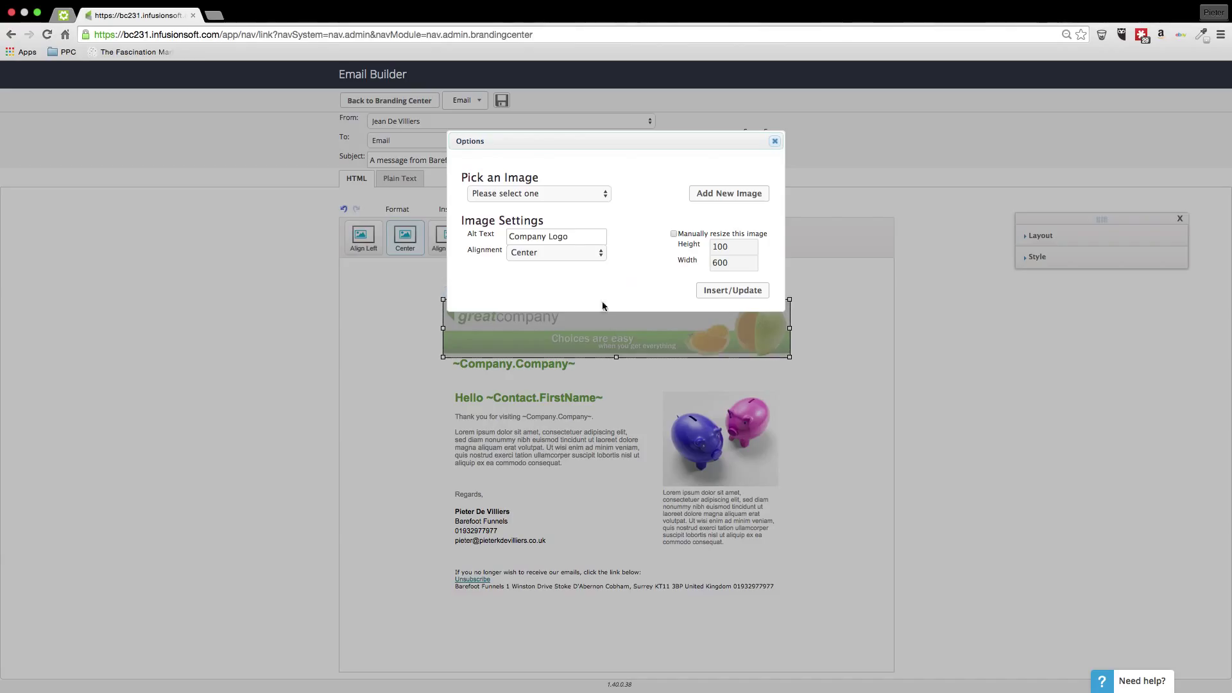
- Swap the header image for InfusionLabs - Logo with alt text 'InfusionLabs.guru' and insert it
click(723, 194)
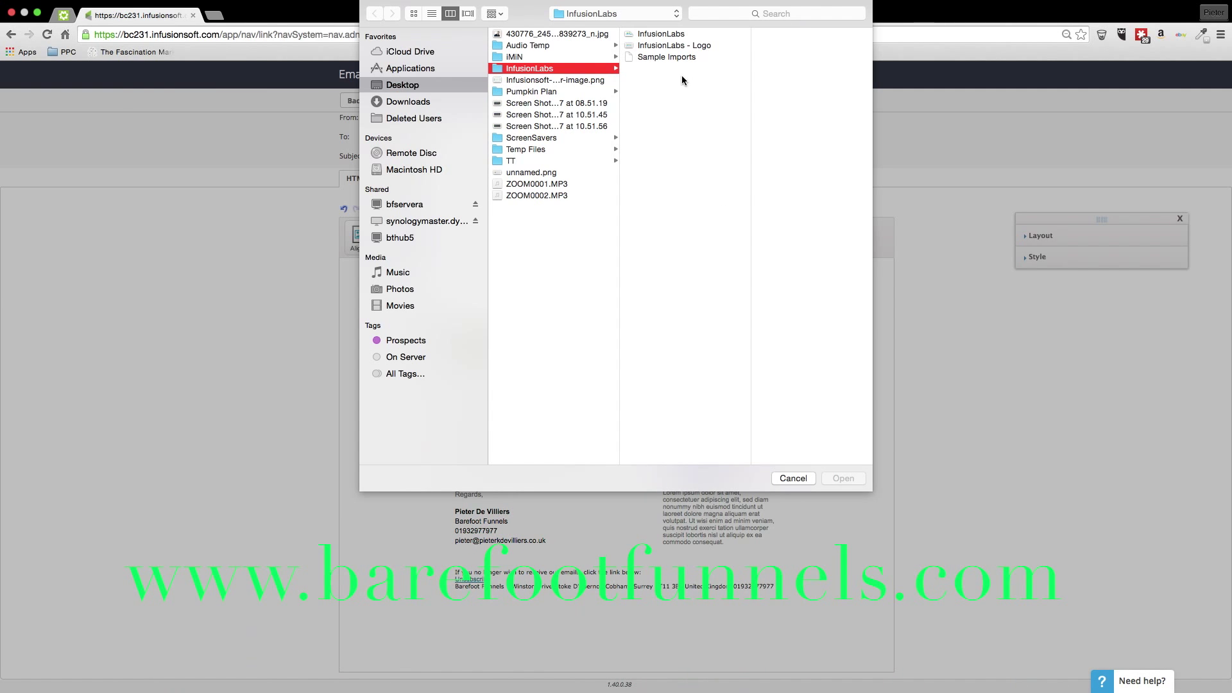
click(660, 45)
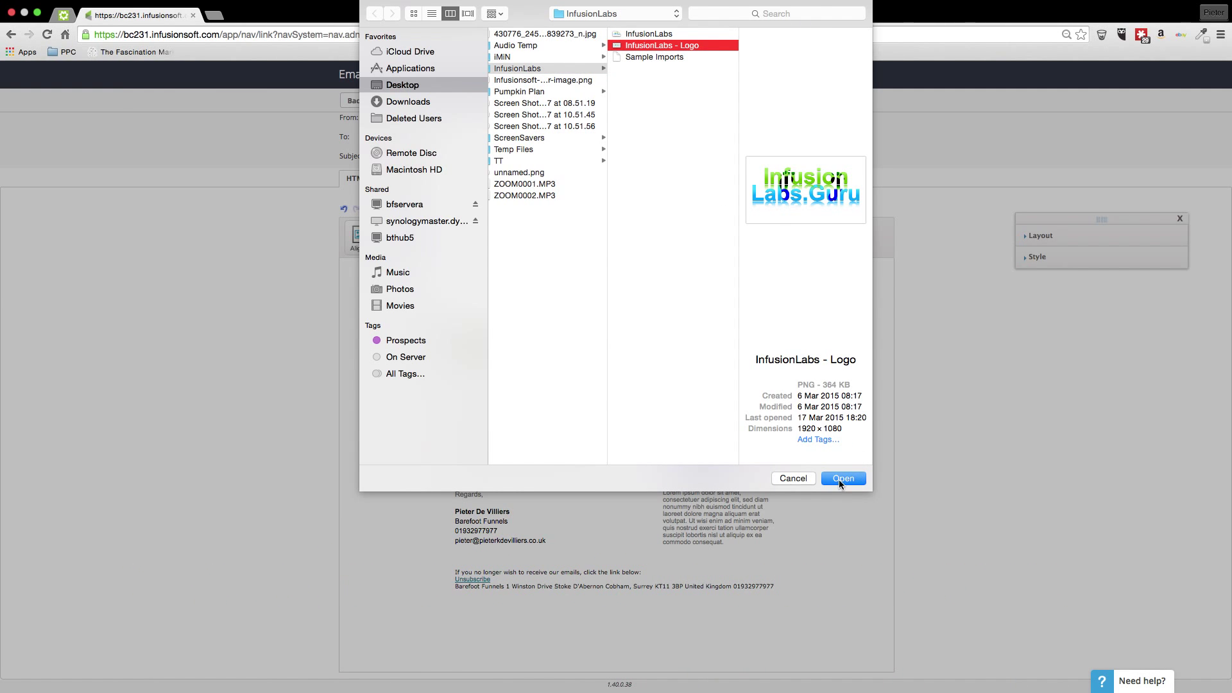
click(842, 478)
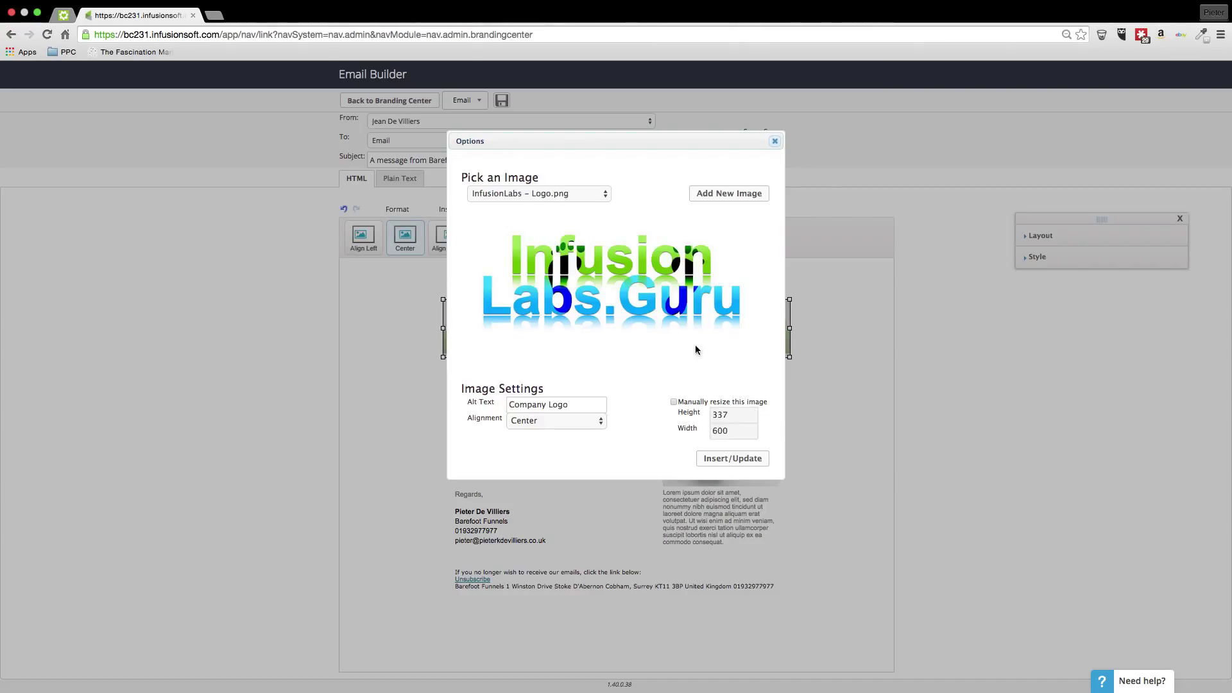
drag(570, 407, 485, 408)
text(Infusi)
text(onLabs)
text(.gou)
click(722, 458)
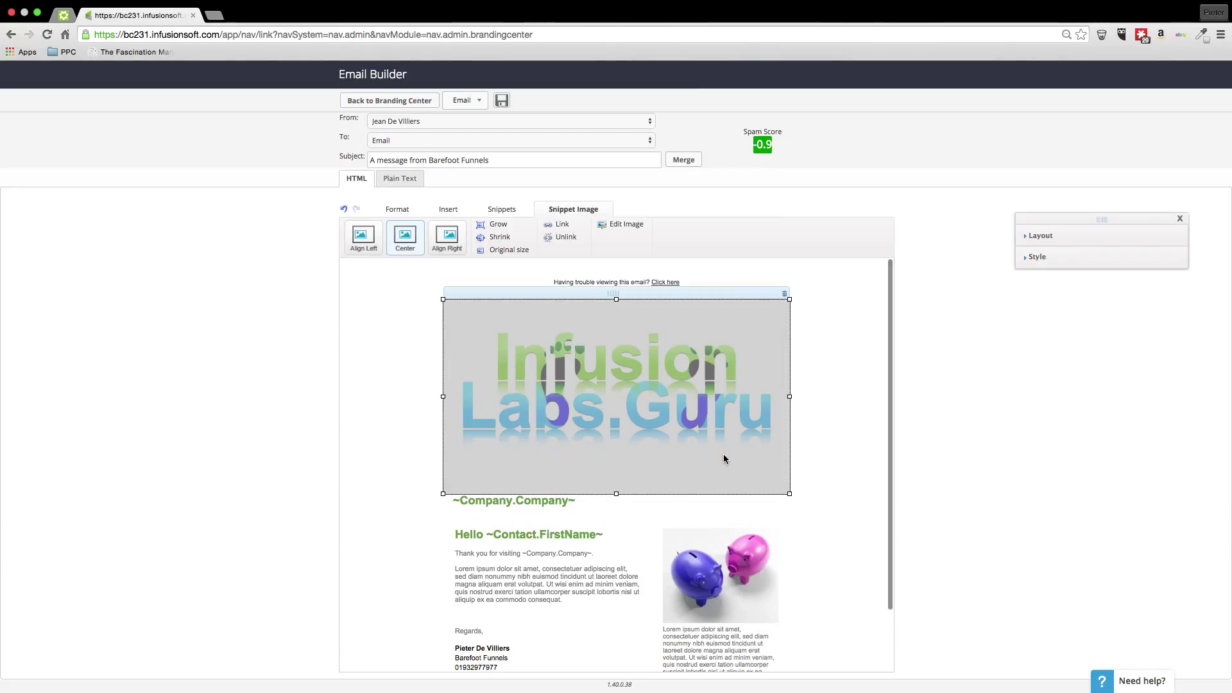
- Delete the piggy-bank picture from the right-hand sidebar and save the email template
click(841, 447)
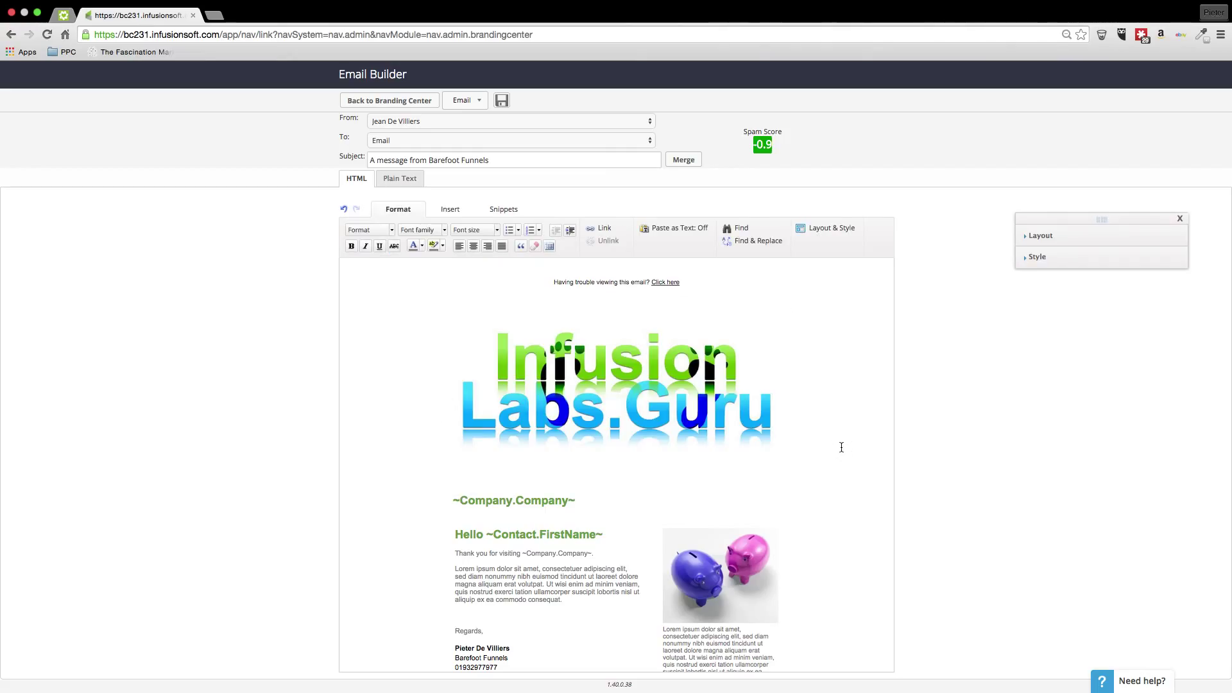
scroll(628, 549, down, 2)
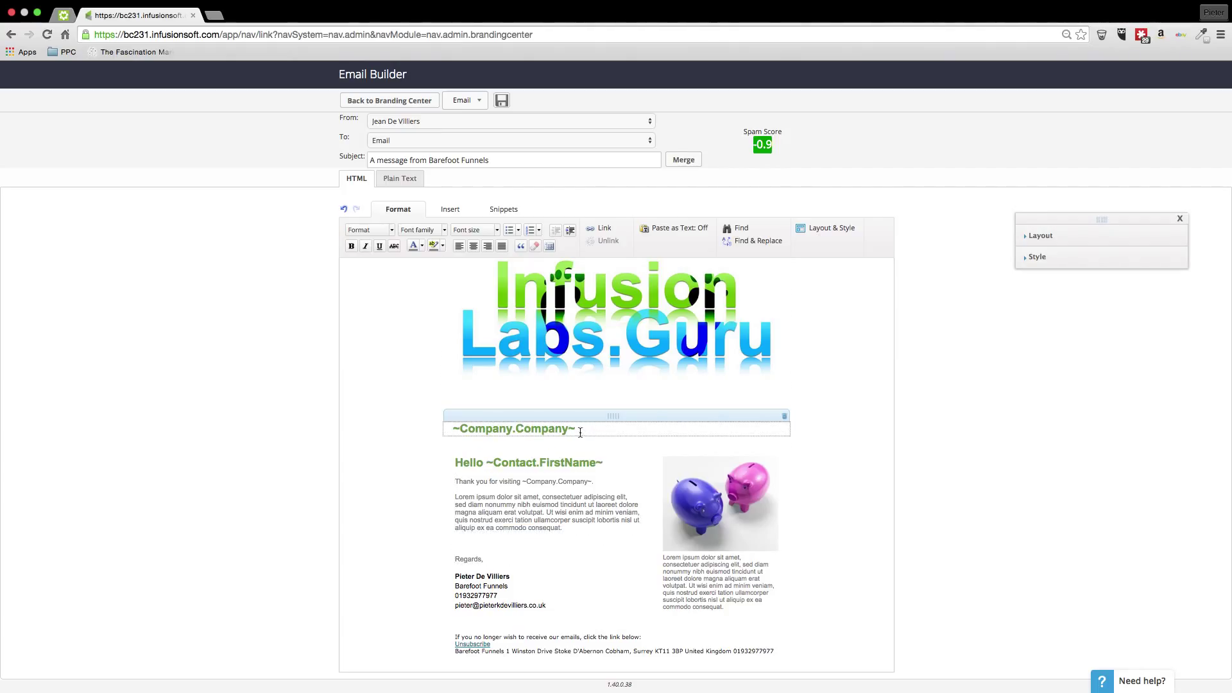
click(716, 508)
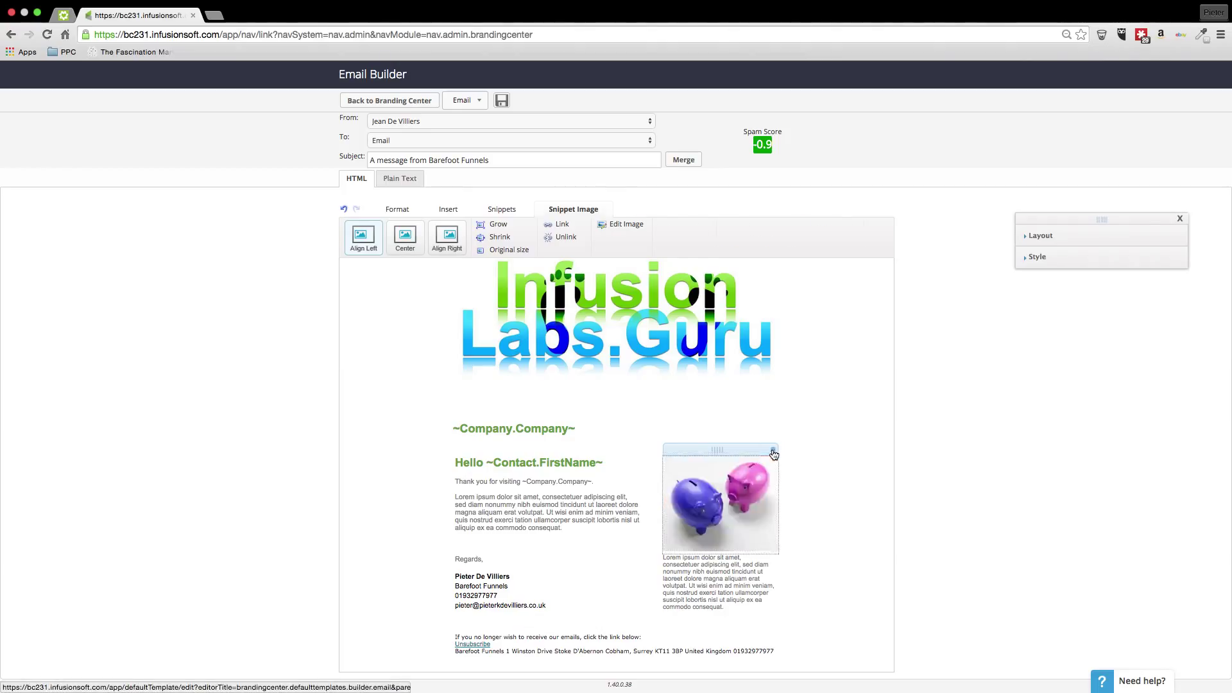
click(773, 450)
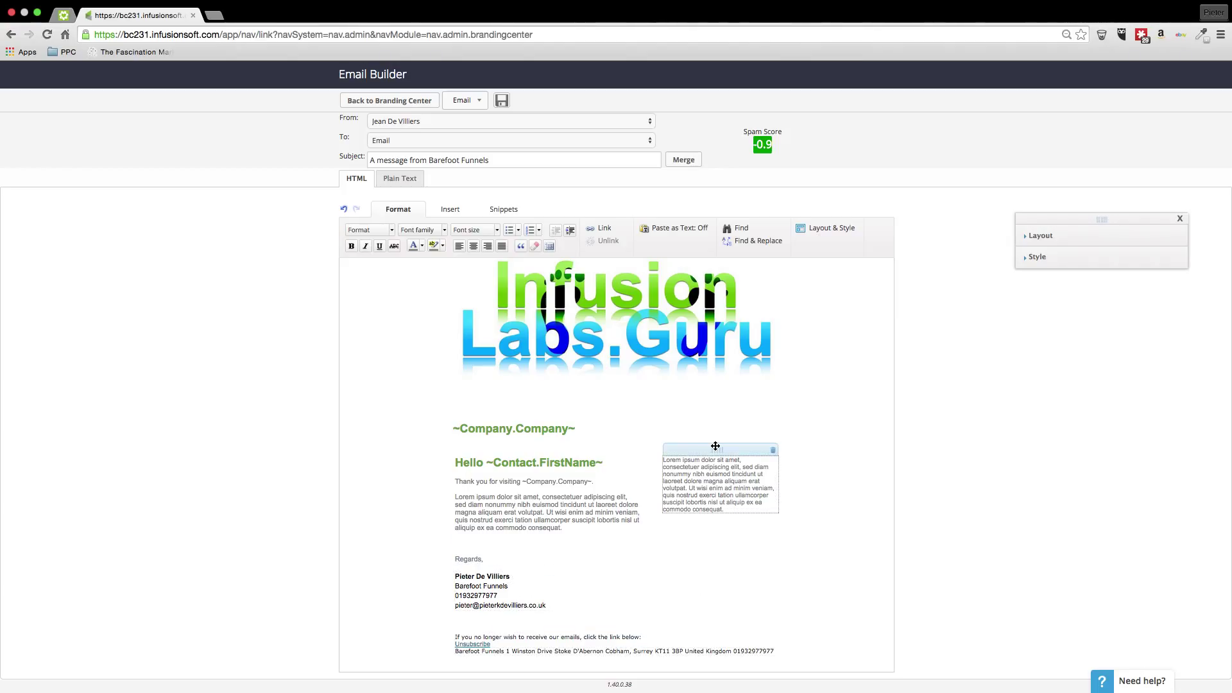
click(501, 100)
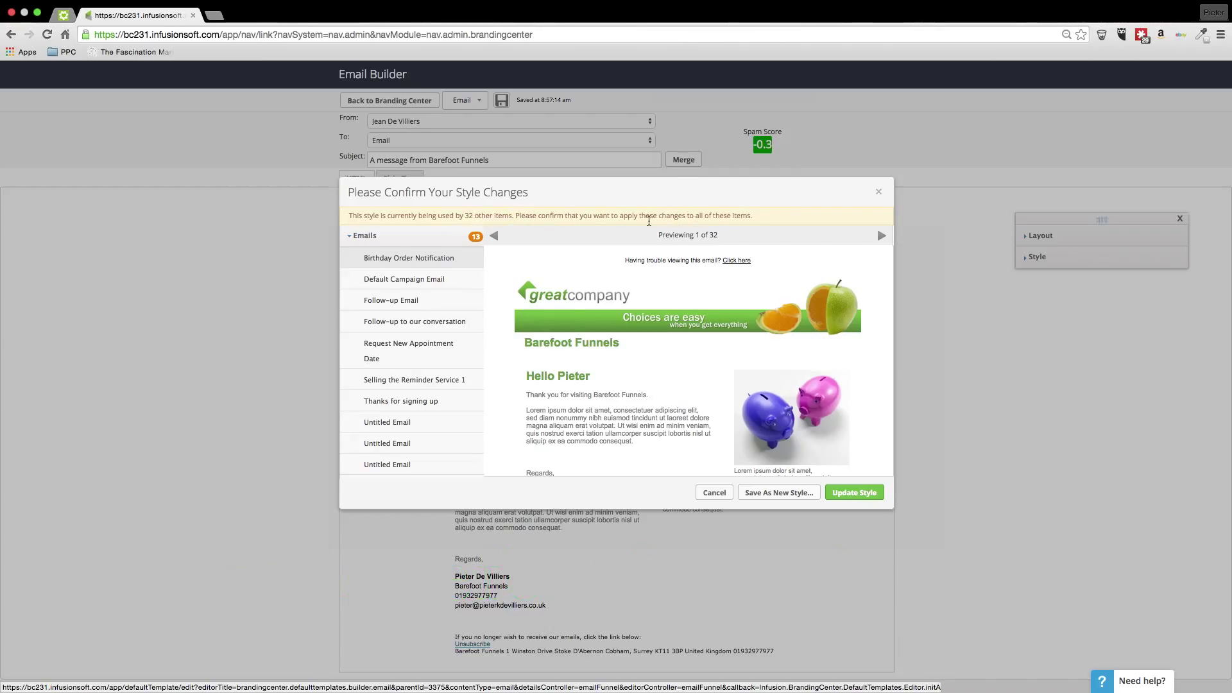
- Preview the items sharing this style, then update the style on all 32 and dismiss the alert
scroll(569, 313, down, 5)
scroll(879, 252, up, 5)
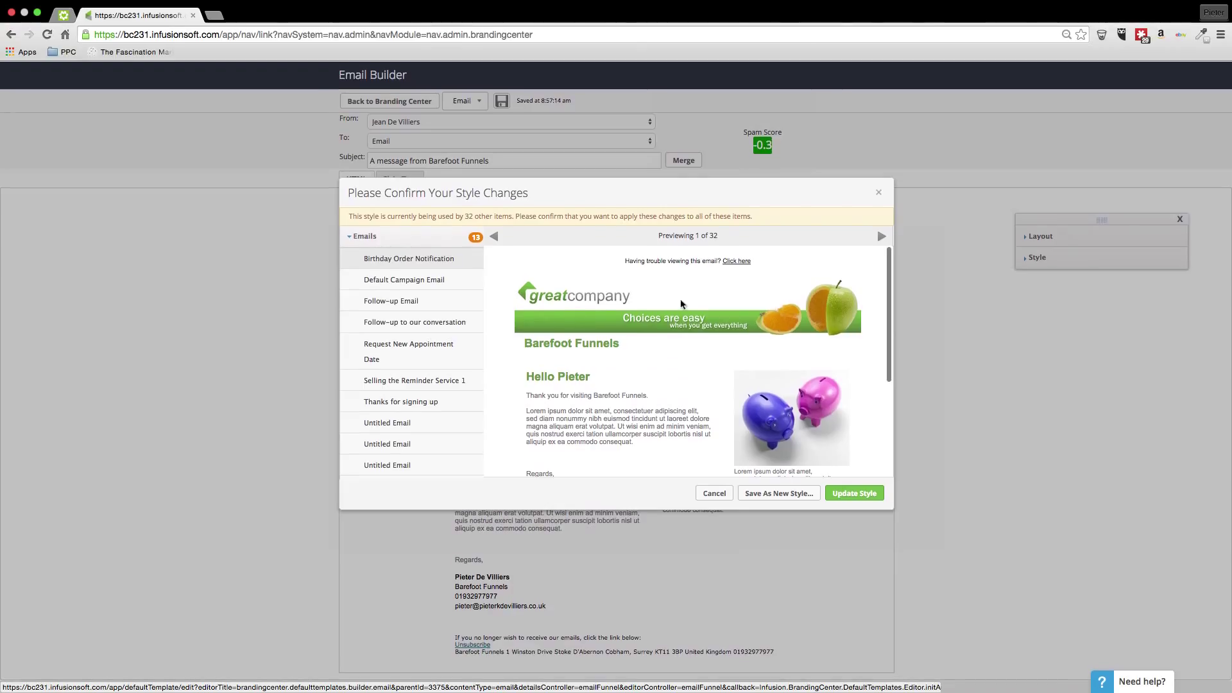
click(882, 236)
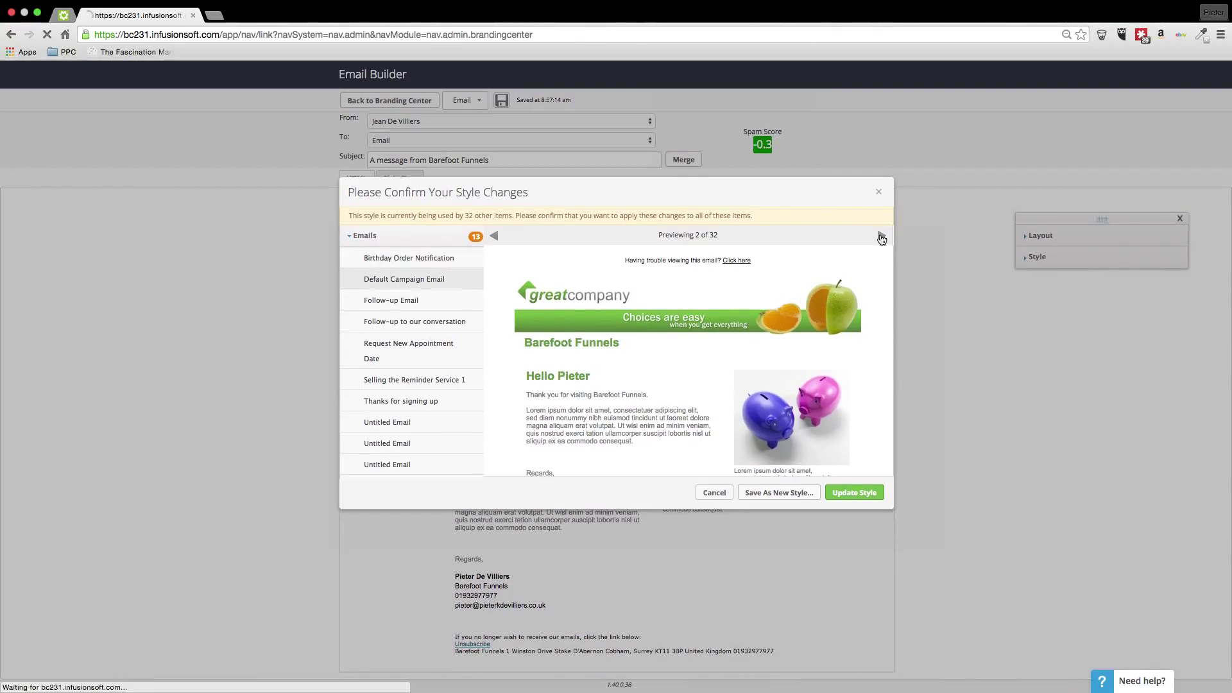
click(881, 236)
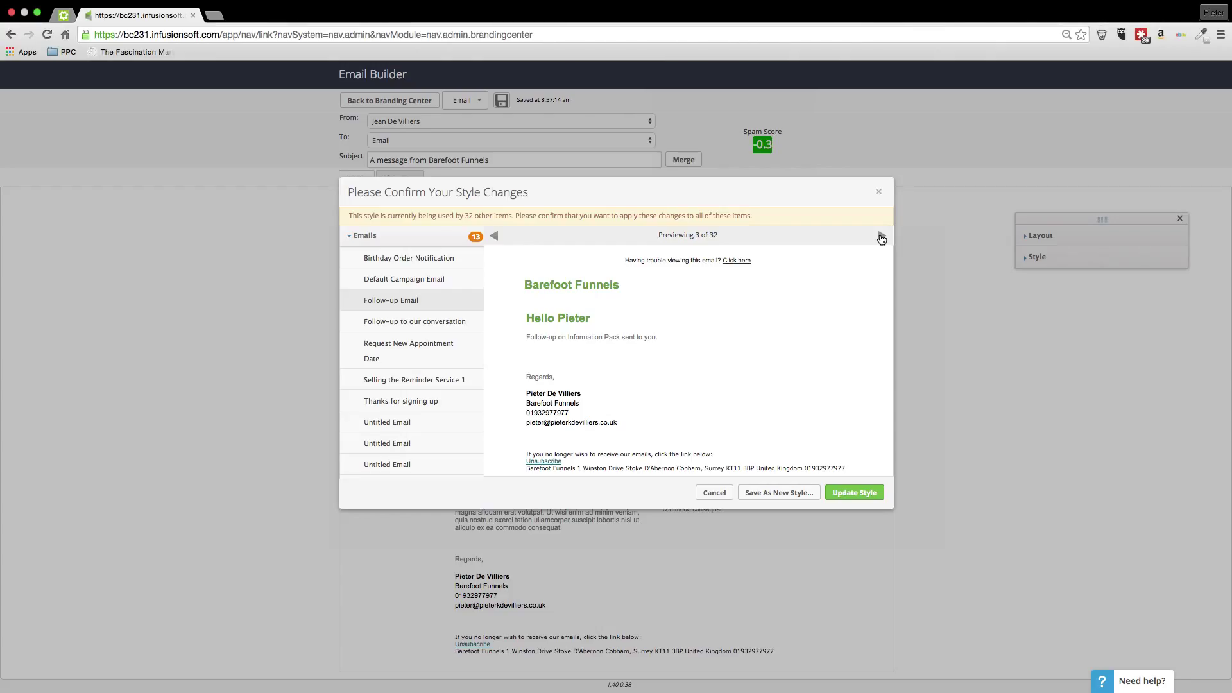
click(881, 236)
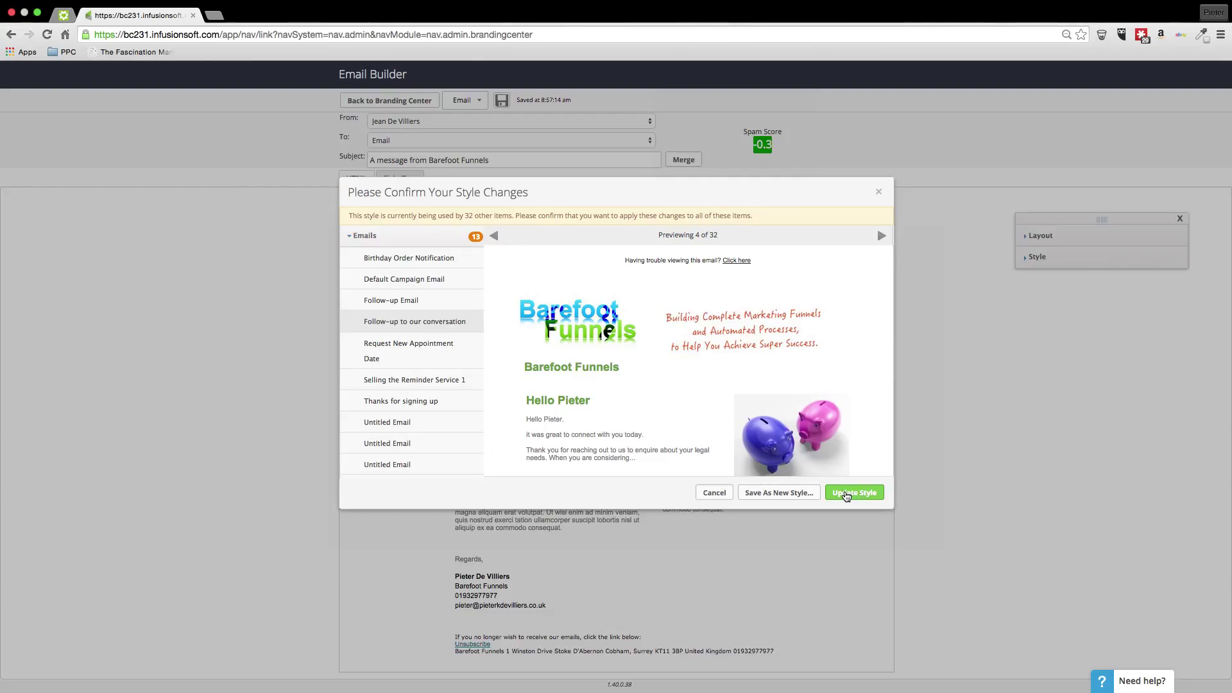
click(846, 495)
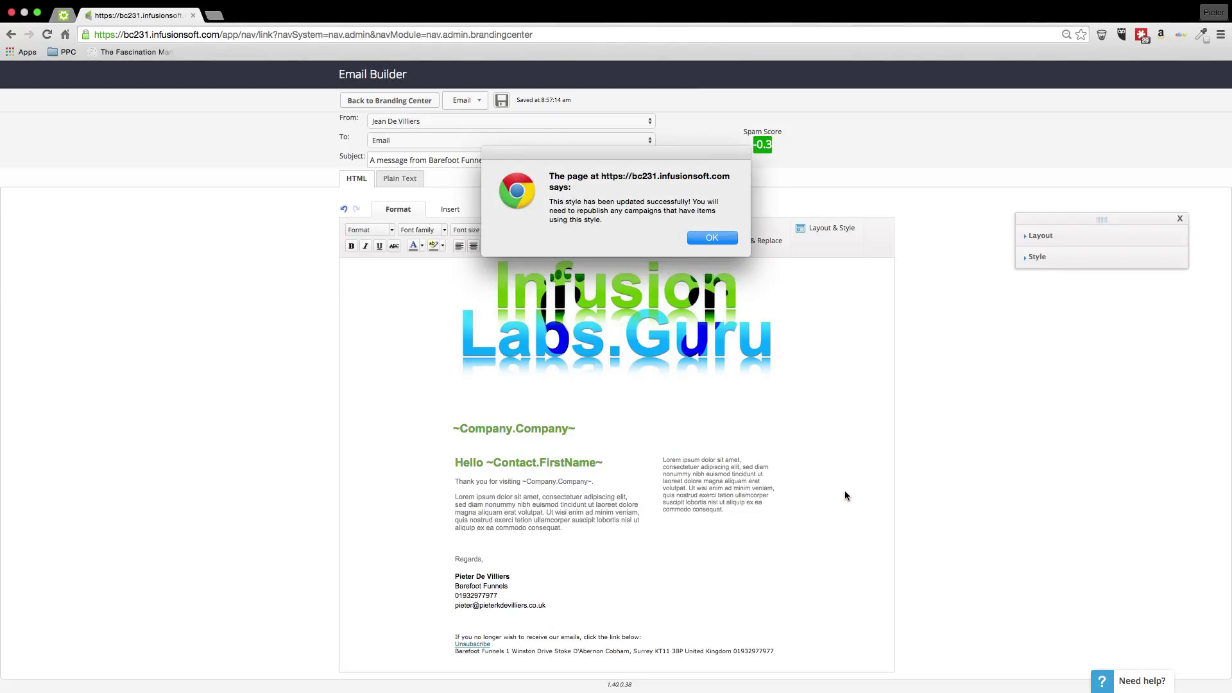
click(703, 239)
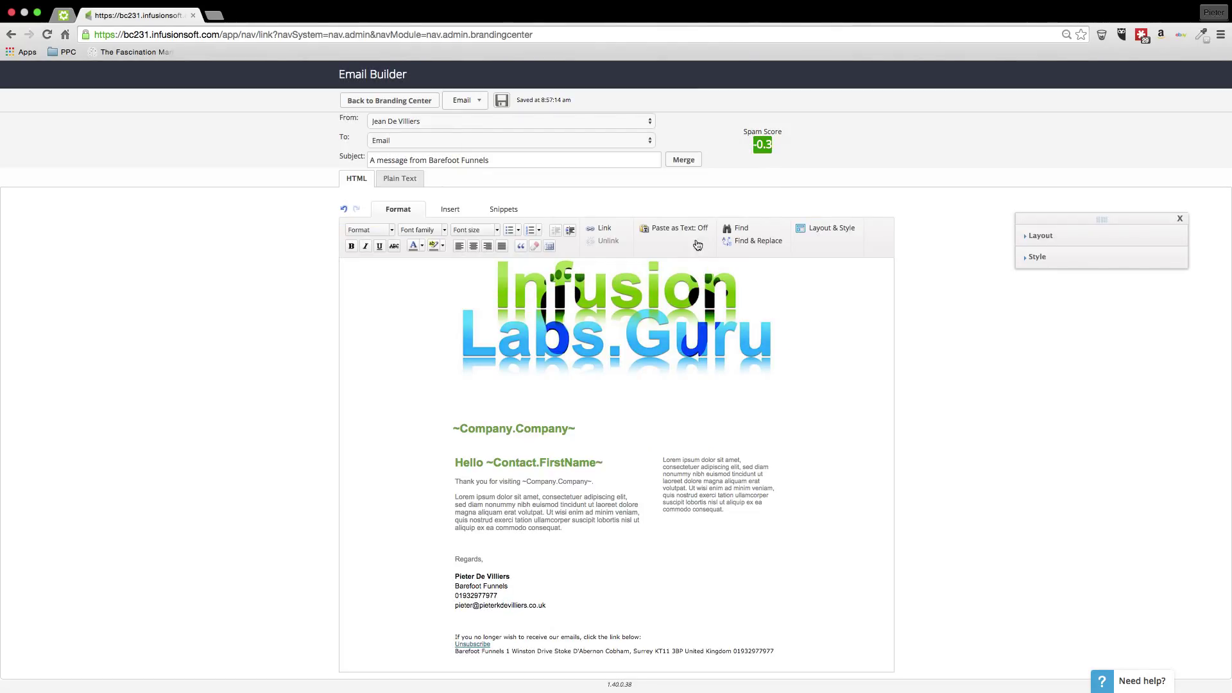
- Return to the Branding Center and scroll the default templates to see the new Campaign Email logo
click(398, 101)
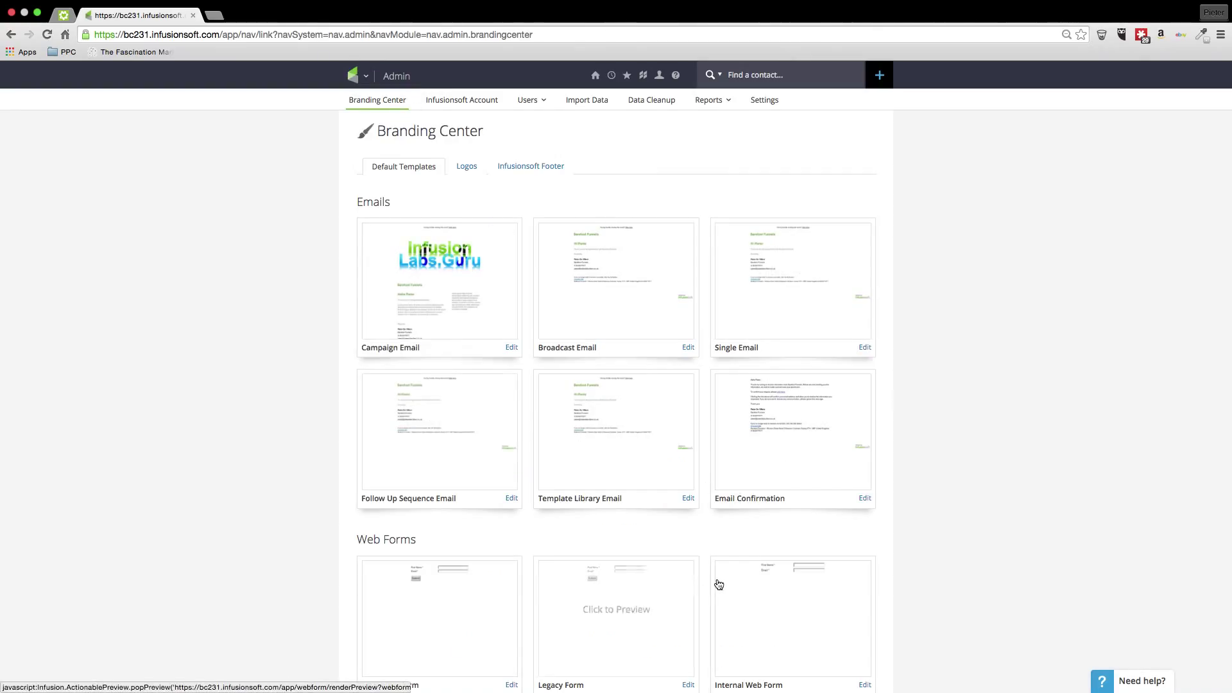
scroll(718, 584, down, 5)
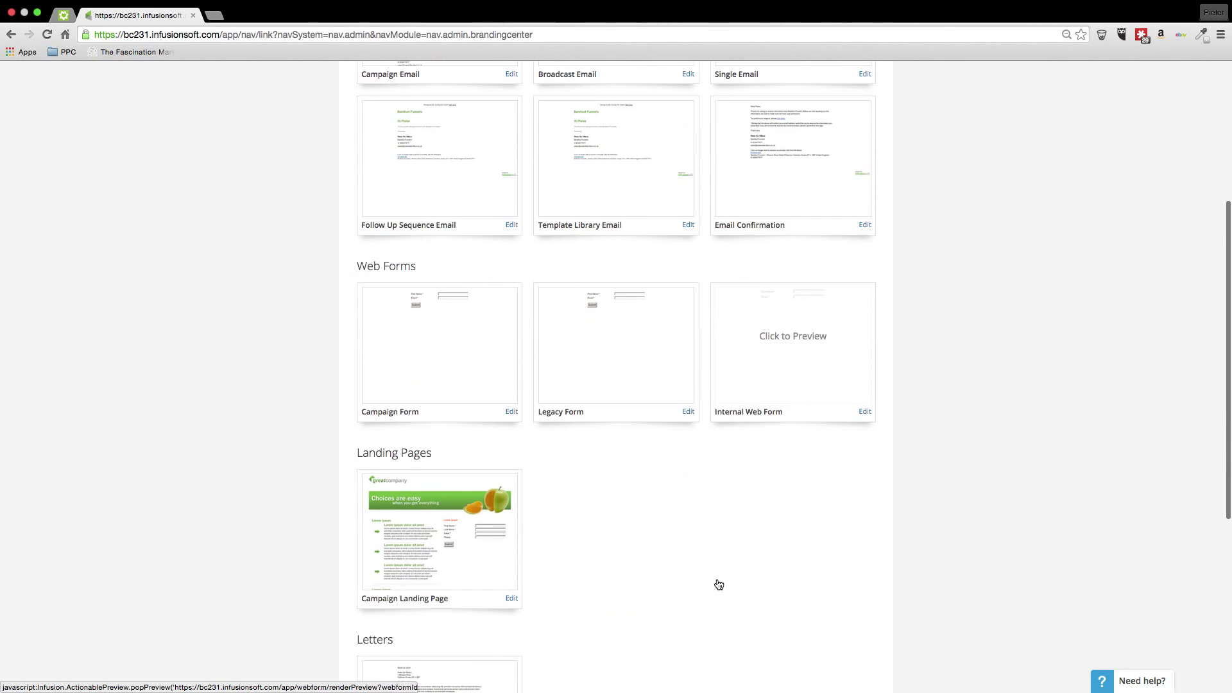
scroll(718, 584, up, 5)
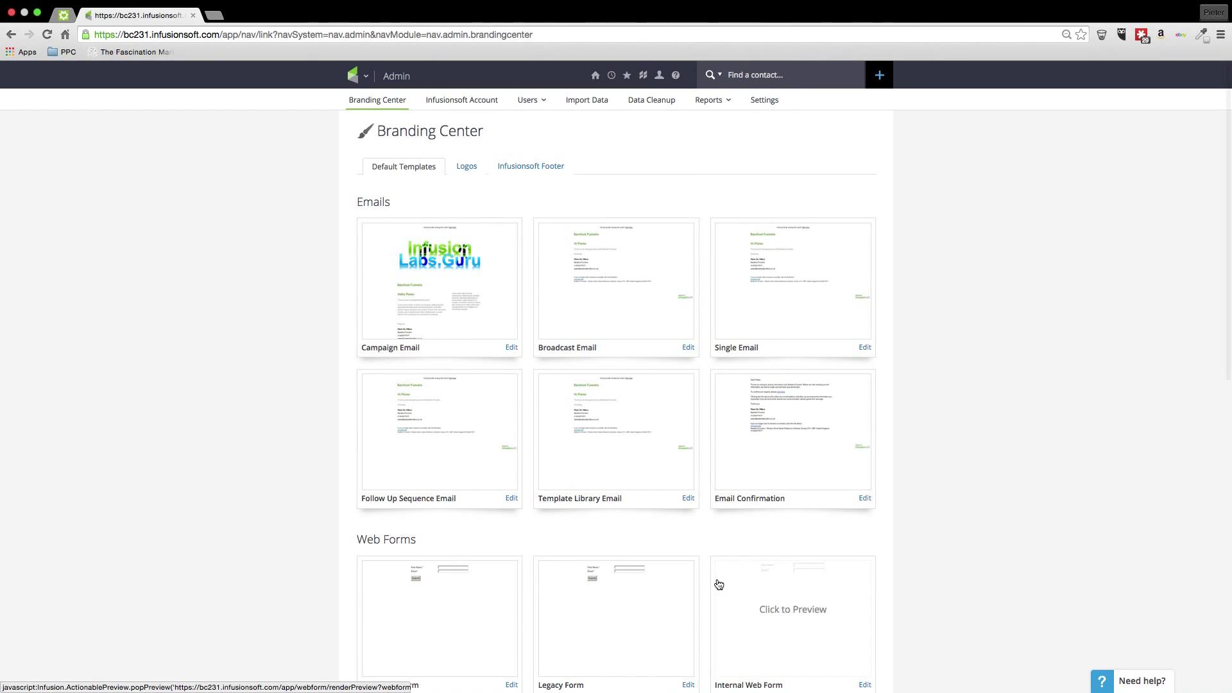